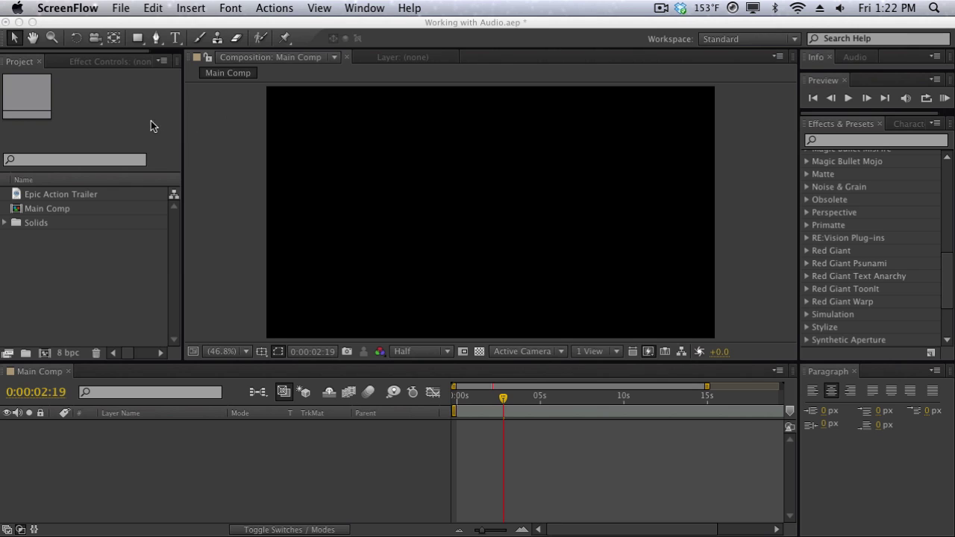
- Add the Epic Action Trailer audio to the Main Comp timeline as a layer starting at the comp's beginning
left_click(44, 197)
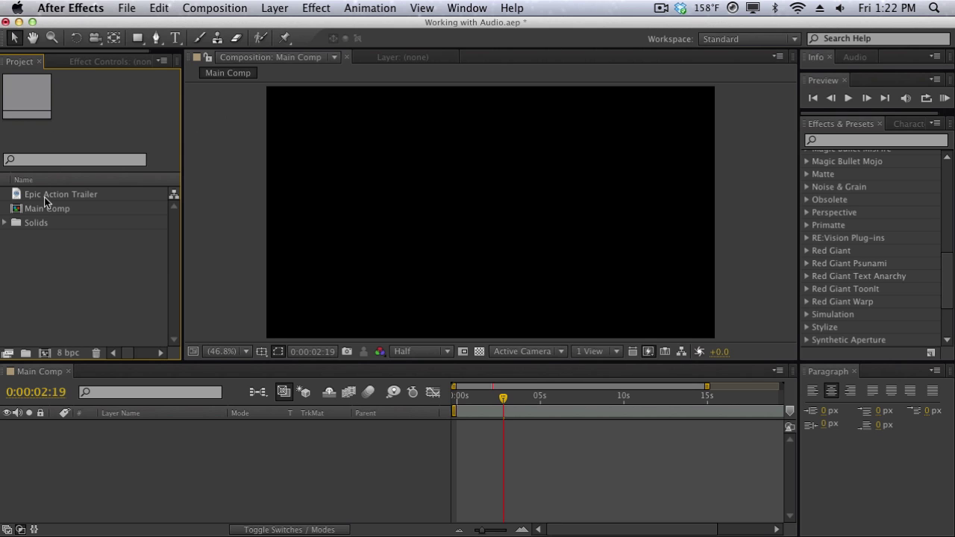
left_click(44, 197)
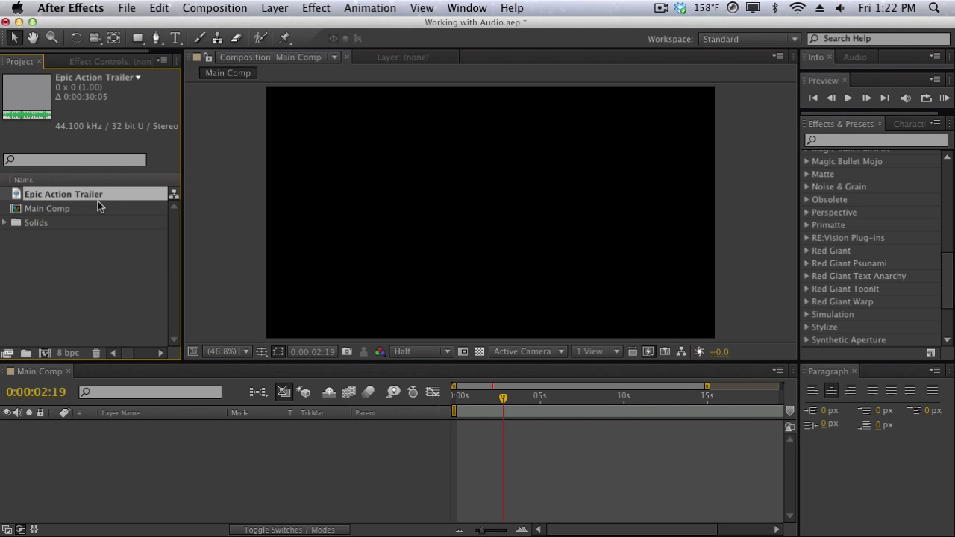
left_click_drag(100, 200, 100, 464)
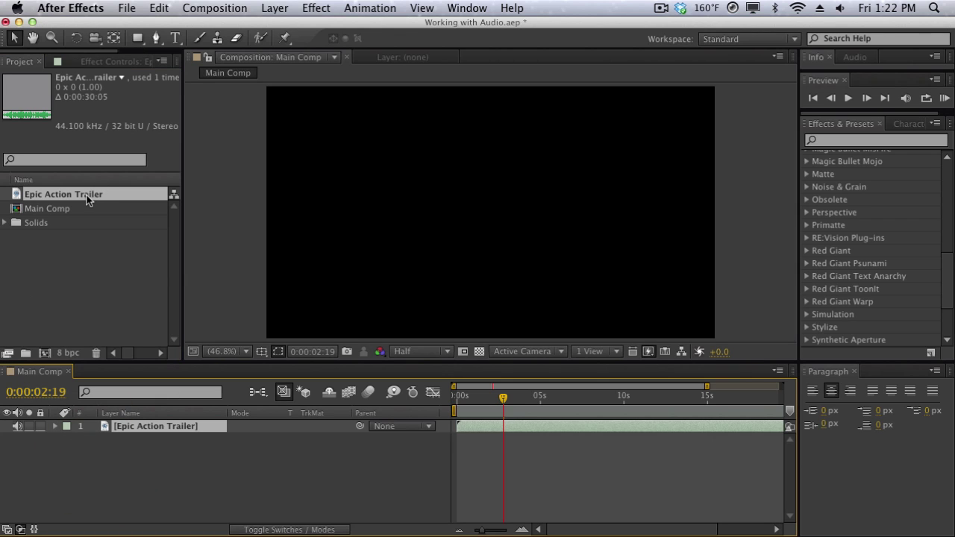
left_click(25, 184)
left_click_drag(25, 184, 65, 194)
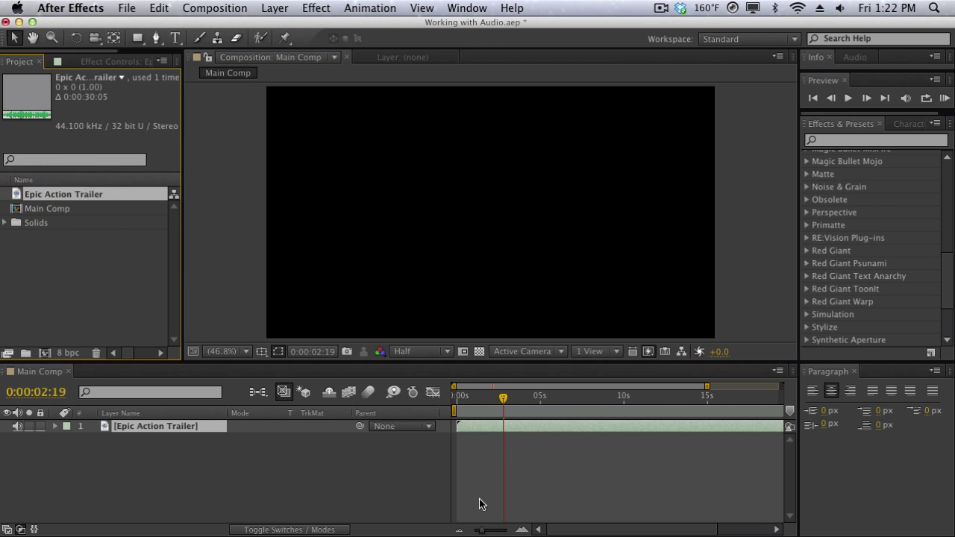
- Reveal the Epic Action Trailer layer's audio levels and waveform, and return the current time to 0:00:00:00
left_click_drag(480, 531, 468, 531)
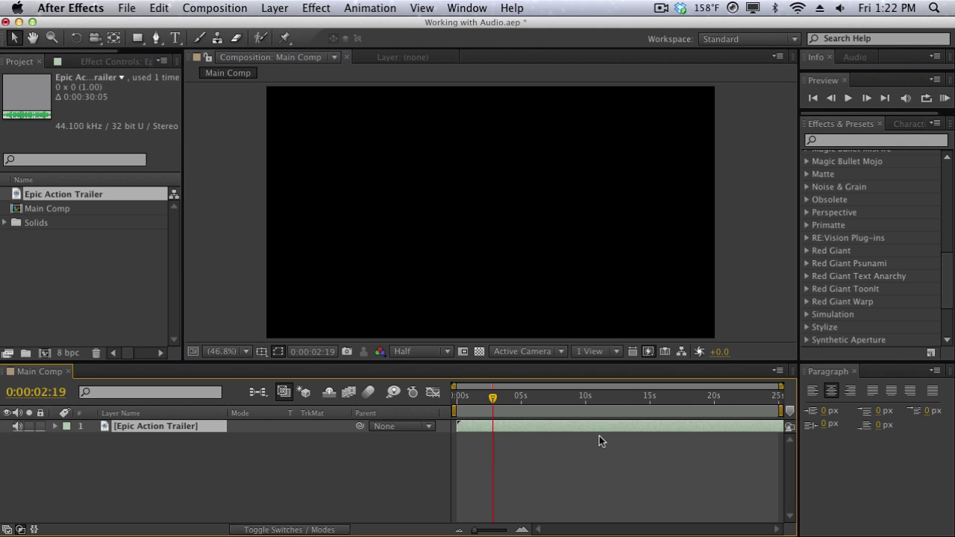
key("l")
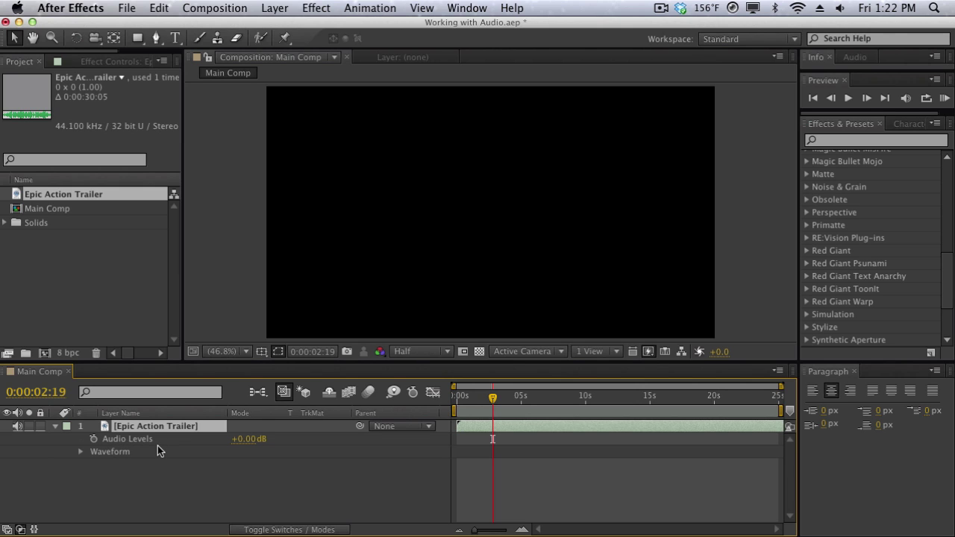
left_click(82, 449)
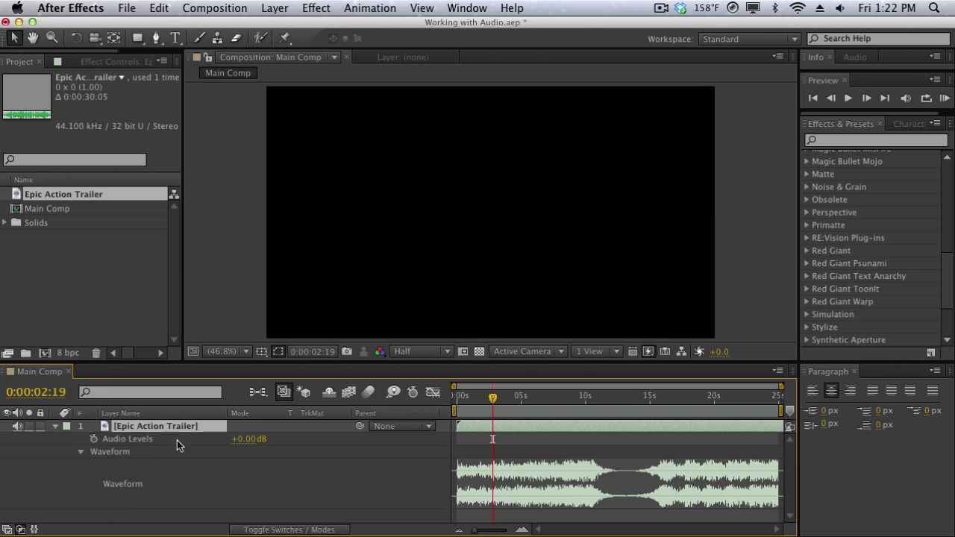
left_click_drag(493, 398, 424, 415)
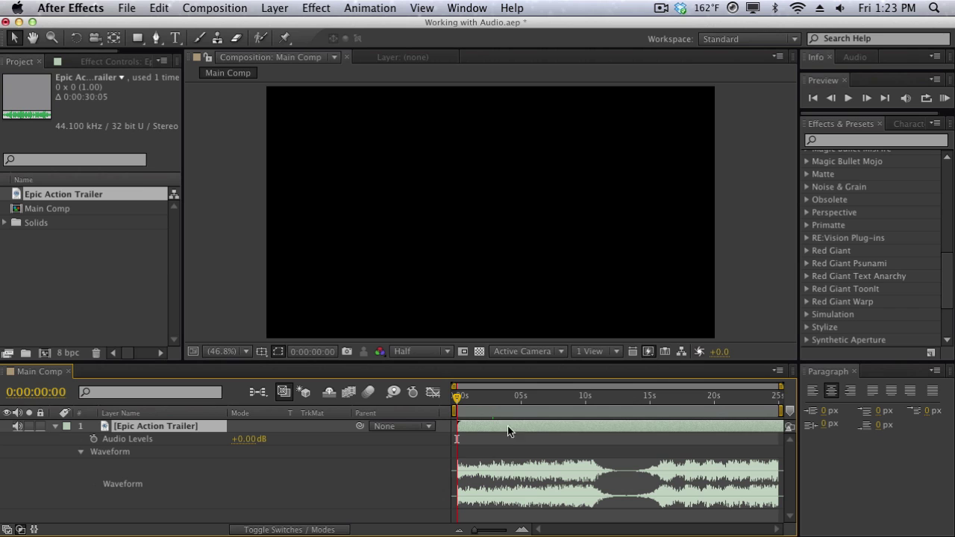
left_click_drag(508, 398, 452, 384)
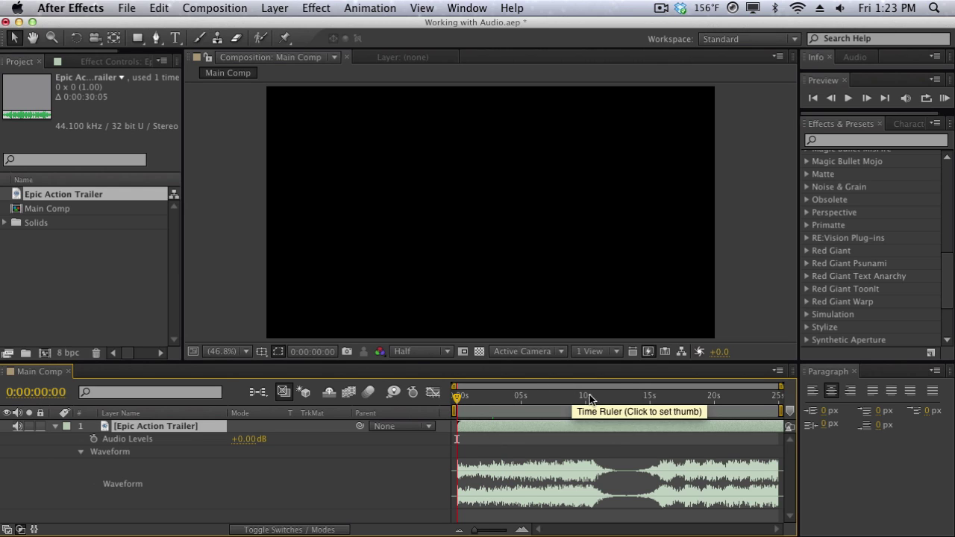
- Add a layer marker with the comment Transition 1 to the Epic Action Trailer layer at 0:00:13:03
left_click_drag(609, 398, 627, 401)
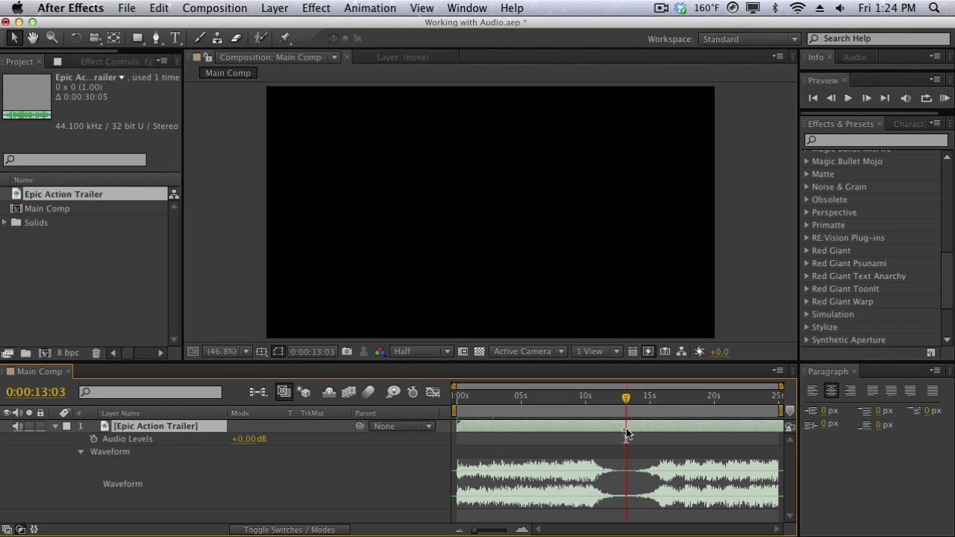
left_click(604, 439)
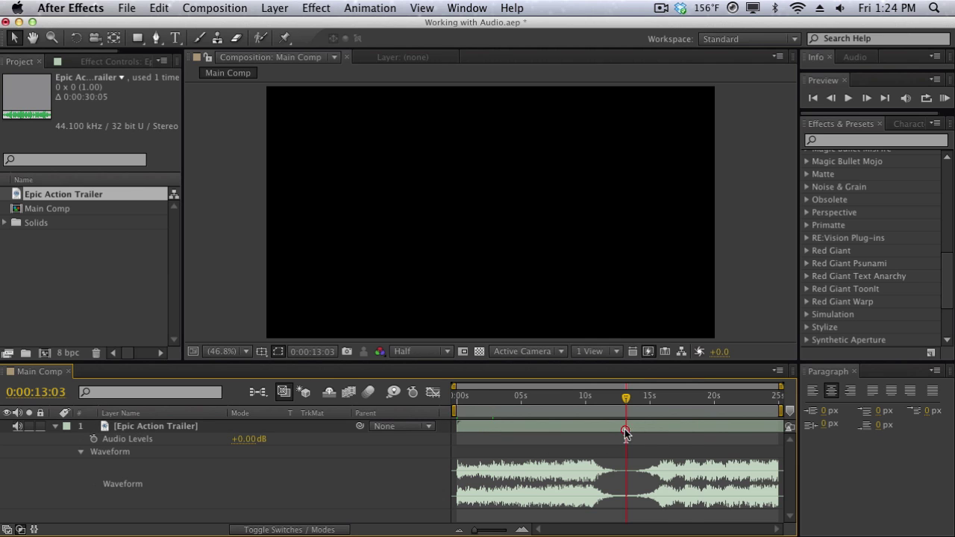
double_click(626, 429)
left_click_drag(540, 105, 538, 76)
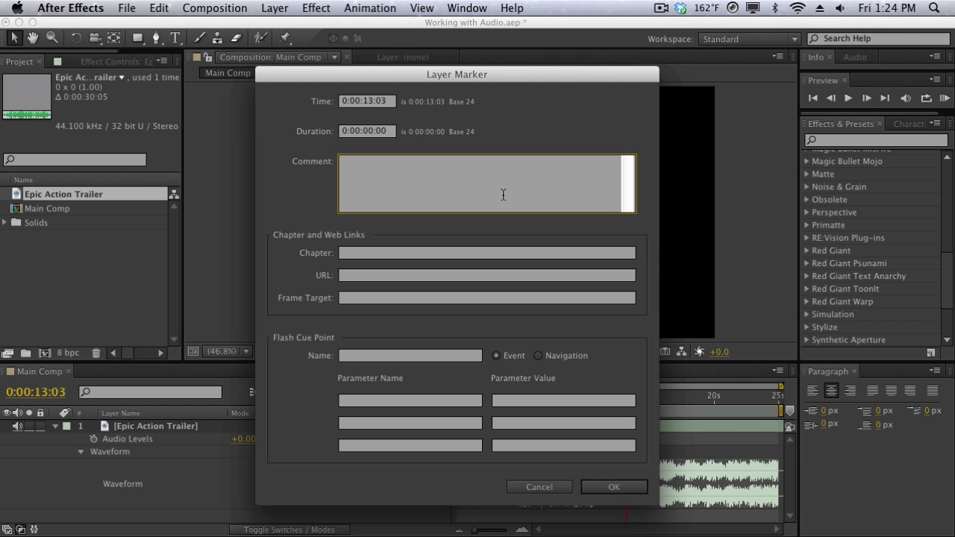
type("Transition 1")
key("Return")
left_click(608, 485)
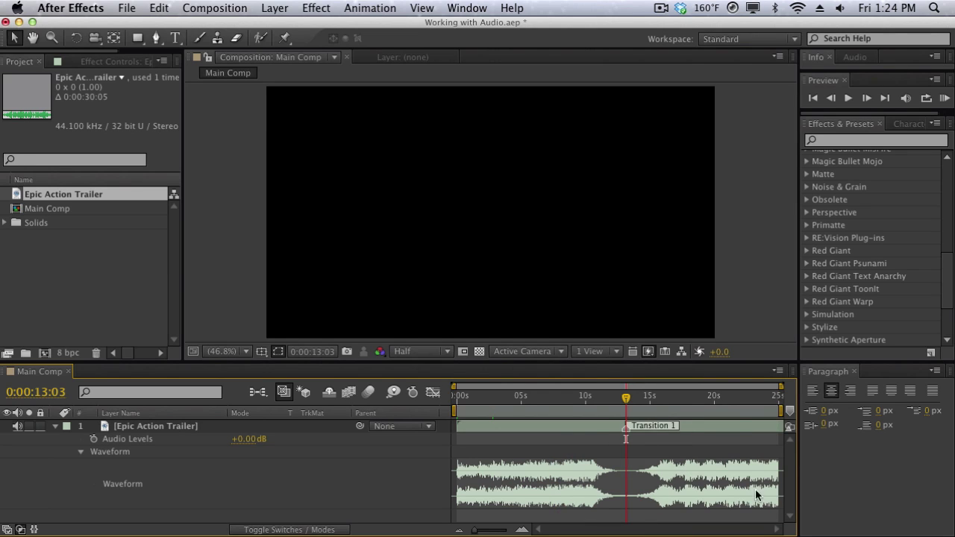
- Shift the Transition 1 layer marker earlier to about 7.5 s and delete it
mouse_move(624, 430)
left_mouse_down()
mouse_move(514, 430)
mouse_move(581, 436)
mouse_move(522, 430)
mouse_move(575, 431)
mouse_move(555, 431)
left_mouse_up()
right_click(556, 431)
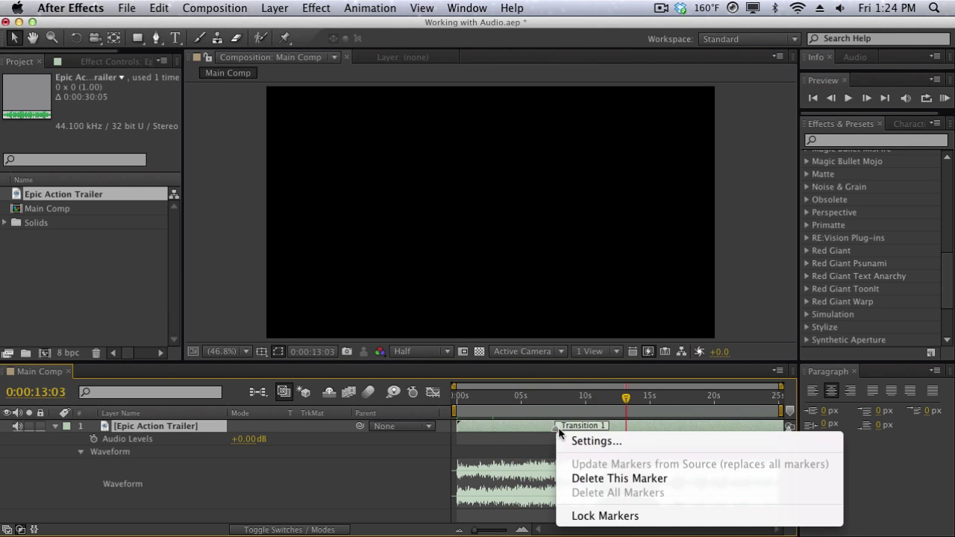
left_click(604, 478)
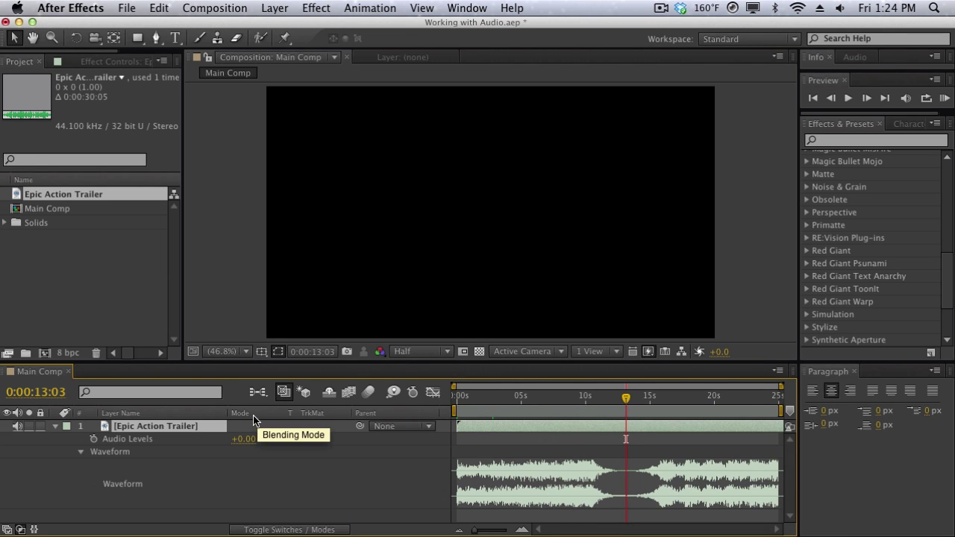
- Add a composition marker at 0:00:13:03 with no layer selected, slide it to about 7 s, and delete it
left_click(175, 478)
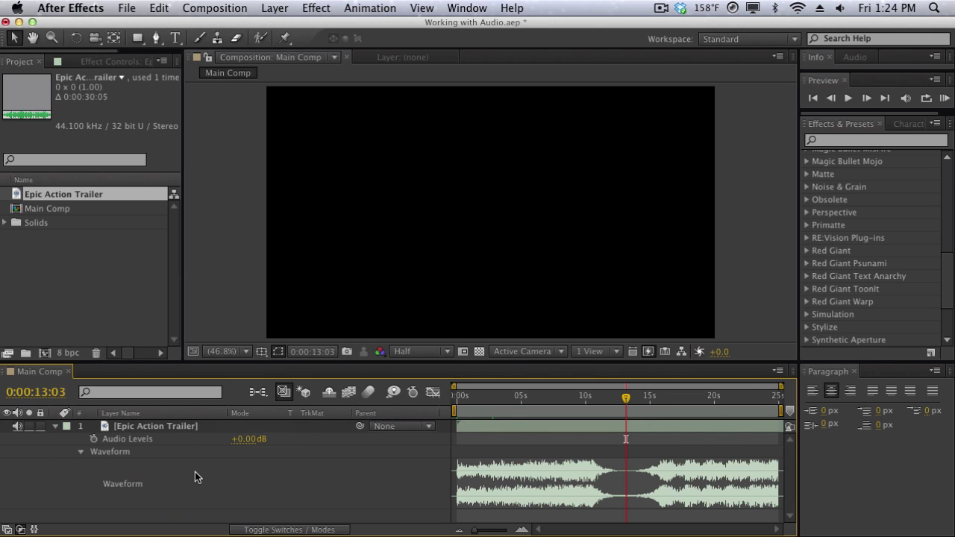
key("KP_Multiply")
mouse_move(626, 417)
left_mouse_down()
mouse_move(668, 423)
mouse_move(549, 427)
left_mouse_up()
right_click(549, 416)
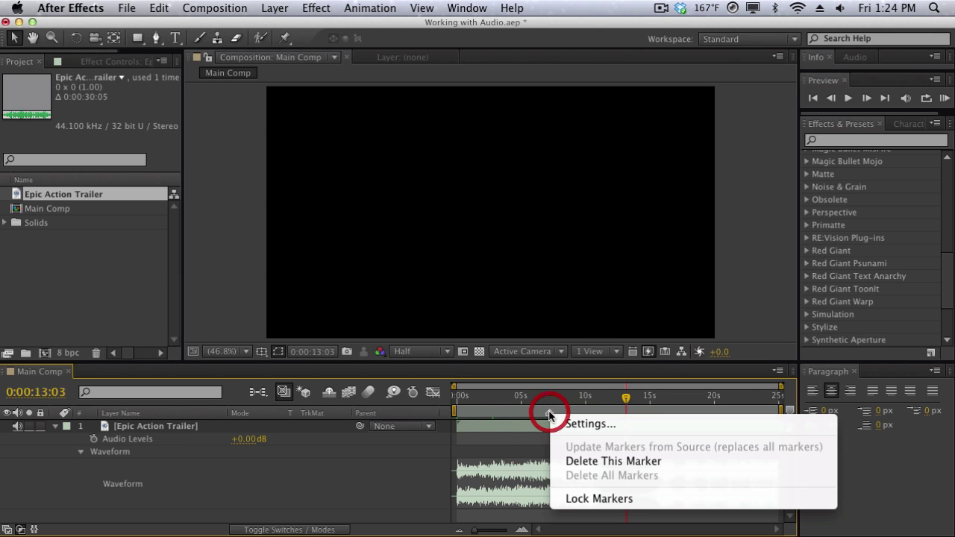
left_click(565, 464)
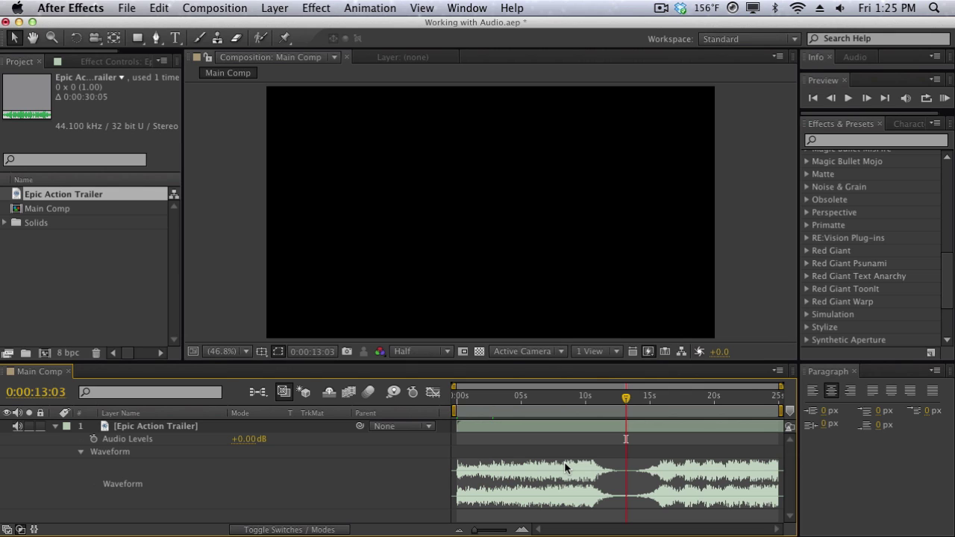
- End the work area at about 10 s and place six composition markers on the beat during a RAM preview from the start
left_click_drag(564, 399, 455, 397)
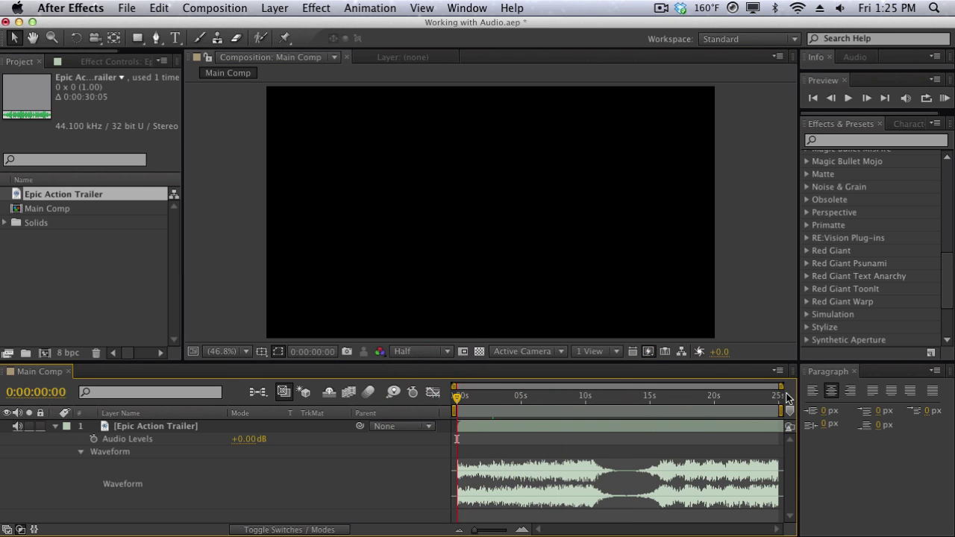
left_click_drag(781, 410, 590, 431)
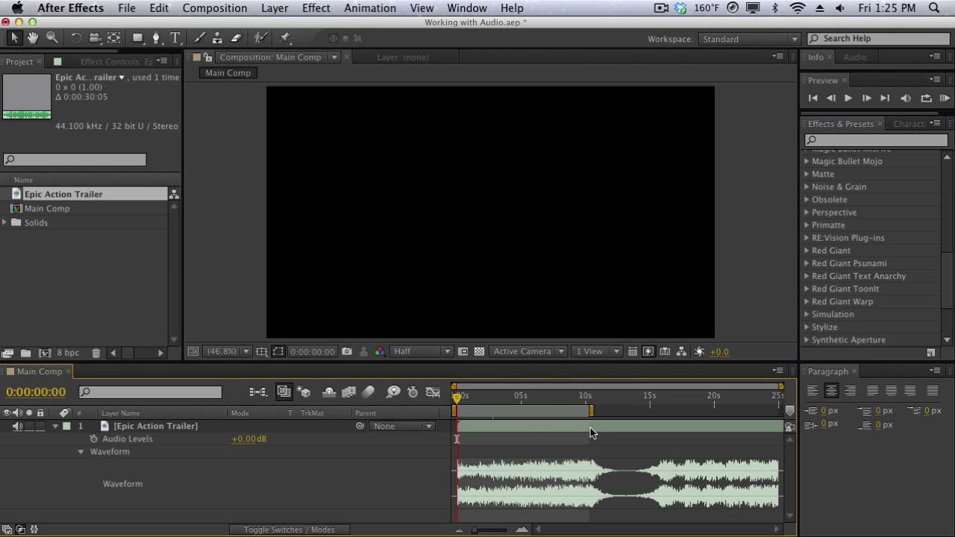
key("KP_0")
key("KP_Multiply")
key("KP_Multiply")
key("KP_Multiply")
key("KP_Multiply")
key("KP_Multiply")
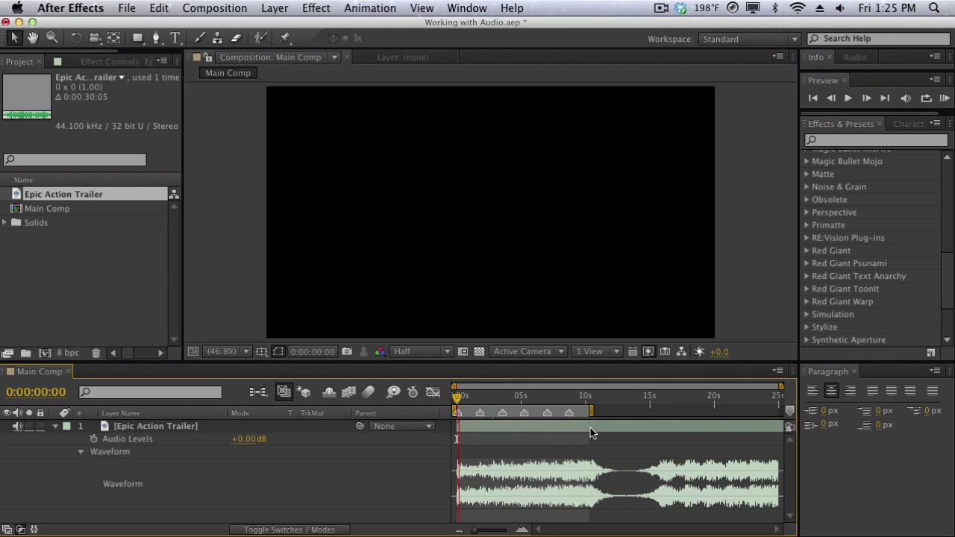
key("space")
- Move the current time to the second beat marker at 0:00:01:18
left_click_drag(474, 532, 482, 531)
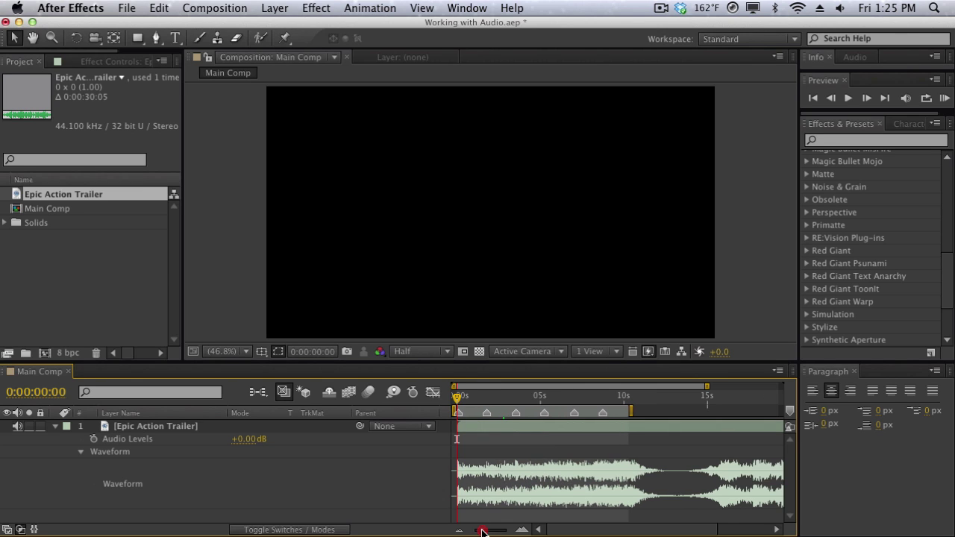
left_click(486, 395)
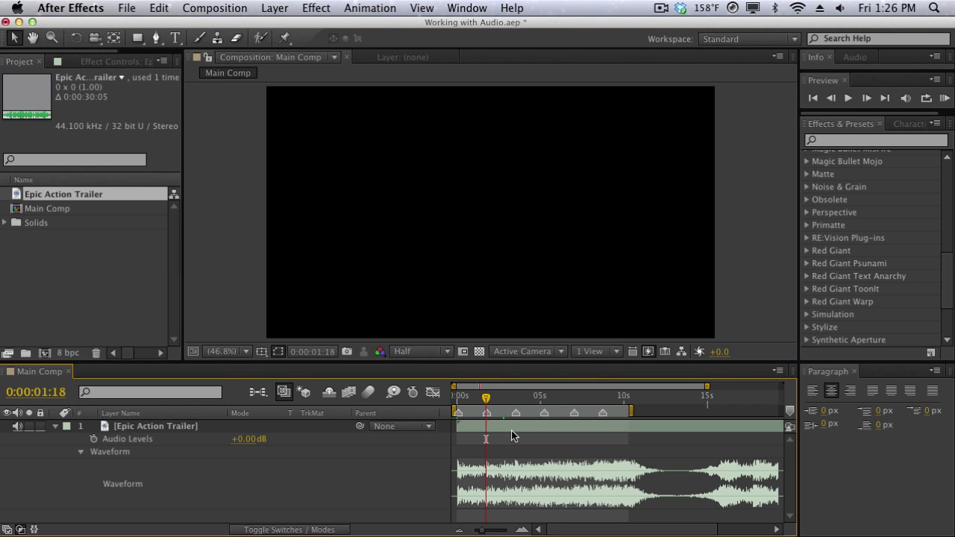
left_click(254, 264)
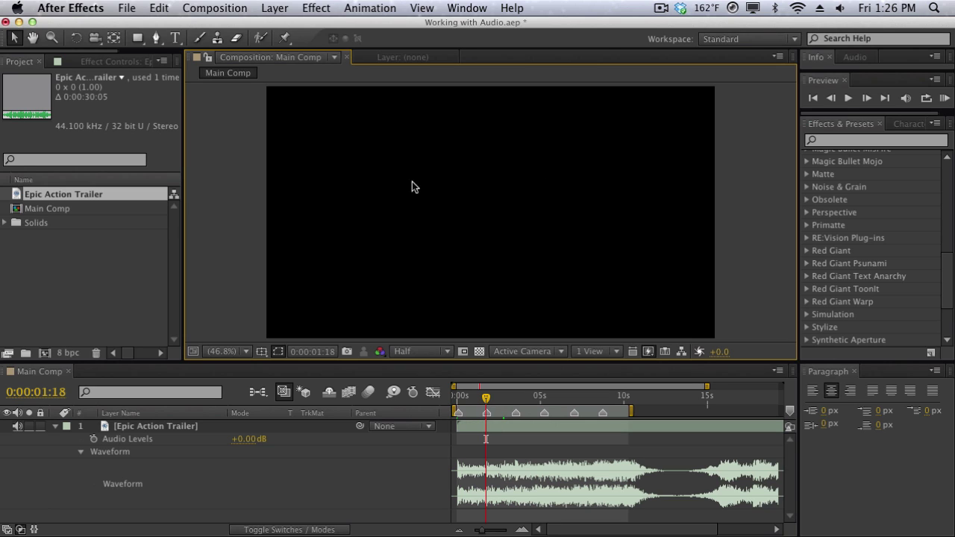
- Create a black 1280 x 720 px solid layer named Visualization
left_click(270, 8)
mouse_move(327, 27)
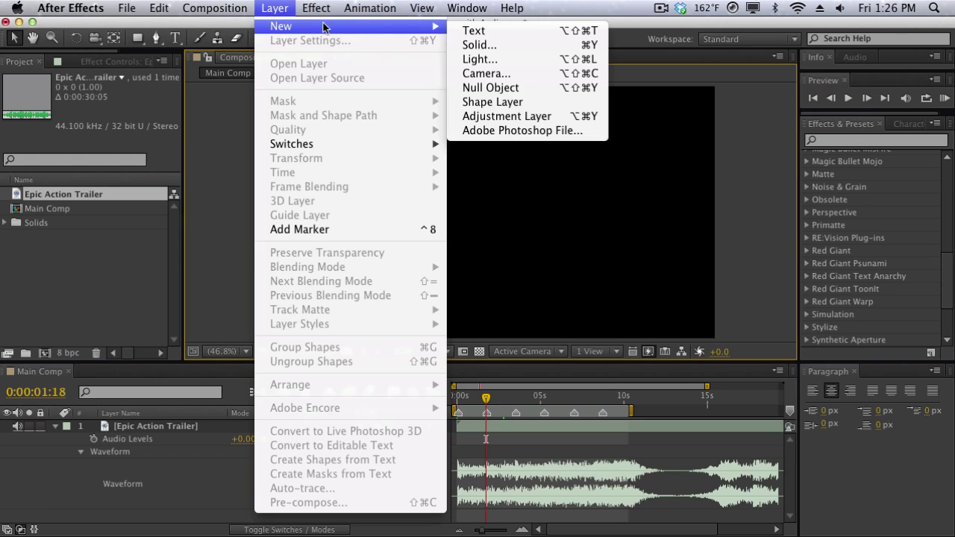
left_click(479, 45)
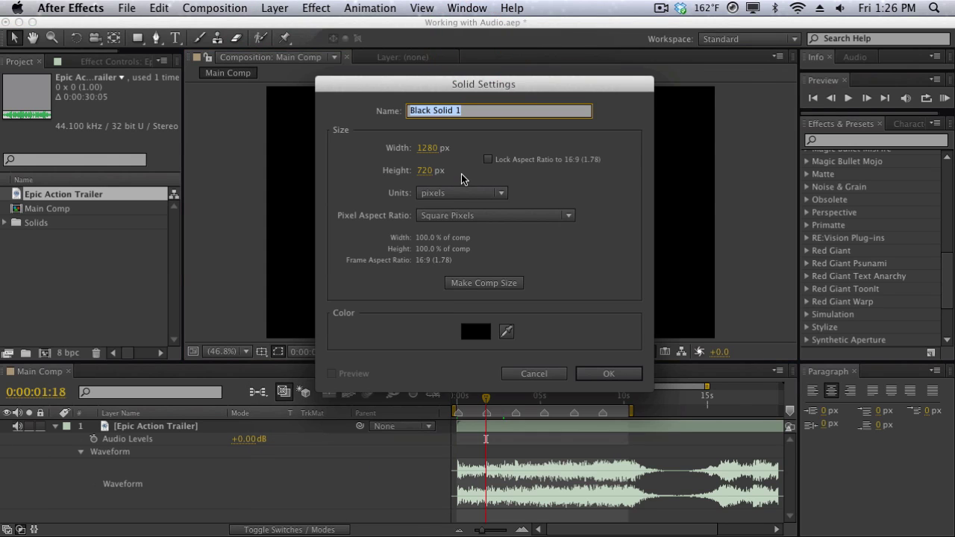
type("Visualization")
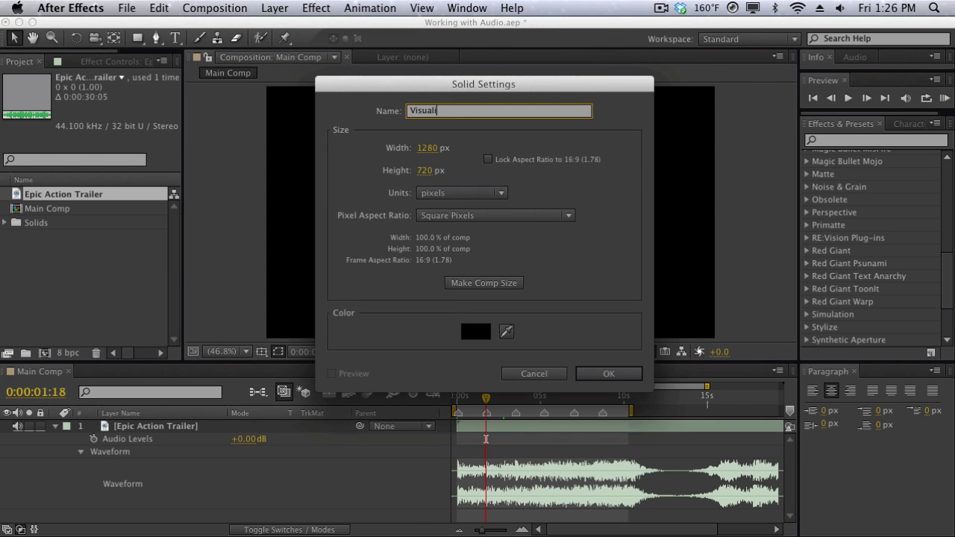
left_click(609, 373)
- Find the Audio Spectrum effect by searching for audio and apply it to the Visualization solid
left_click(884, 141)
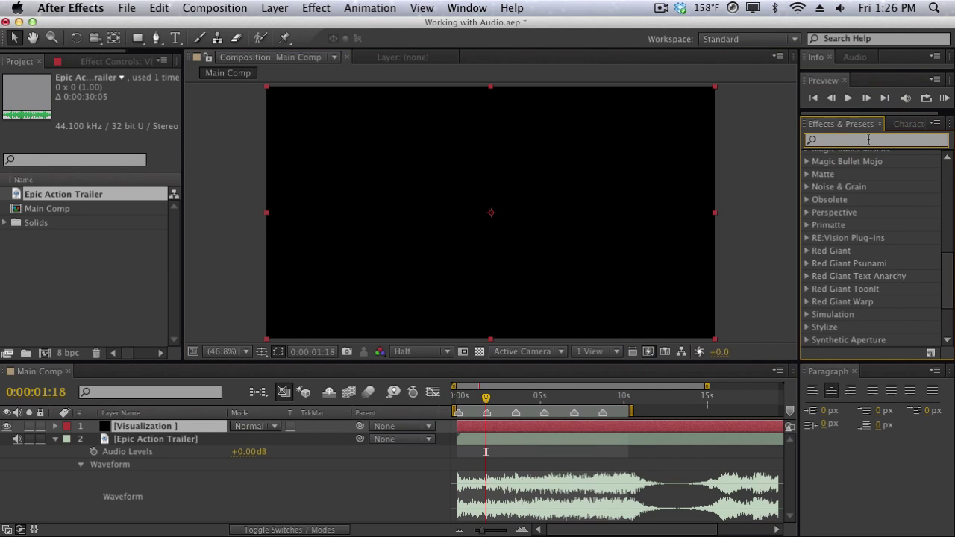
type("audio")
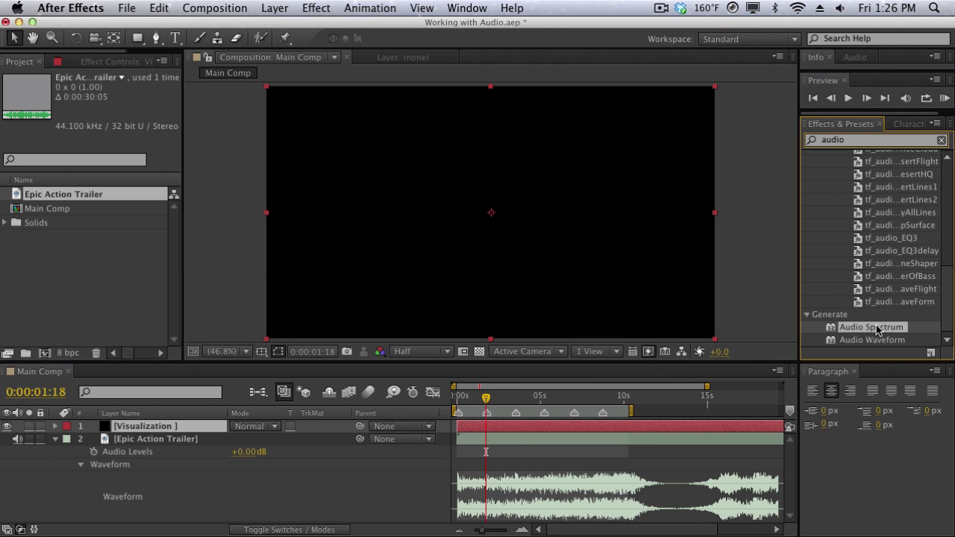
left_click_drag(878, 331, 540, 298)
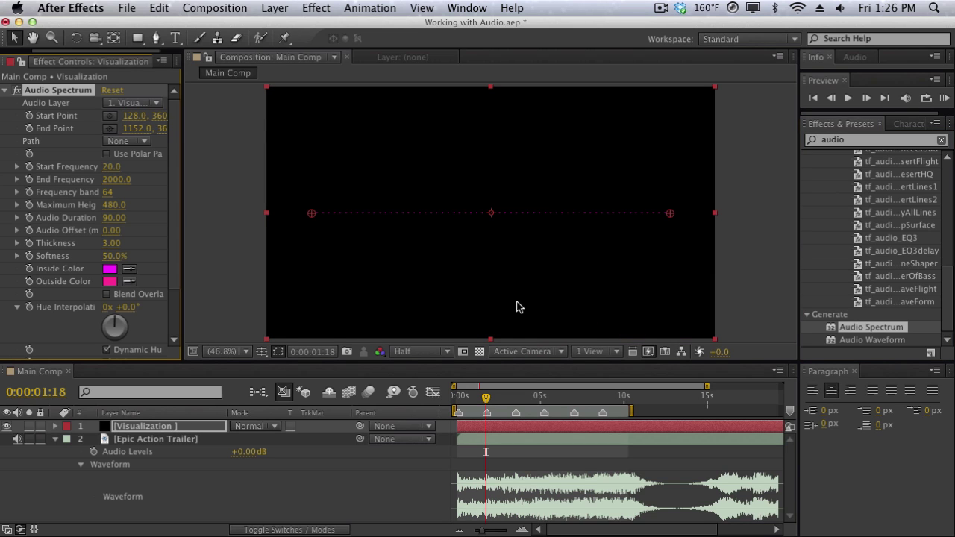
- Set the Audio Spectrum's audio layer to Epic Action Trailer and widen the effect settings area
left_click(239, 221)
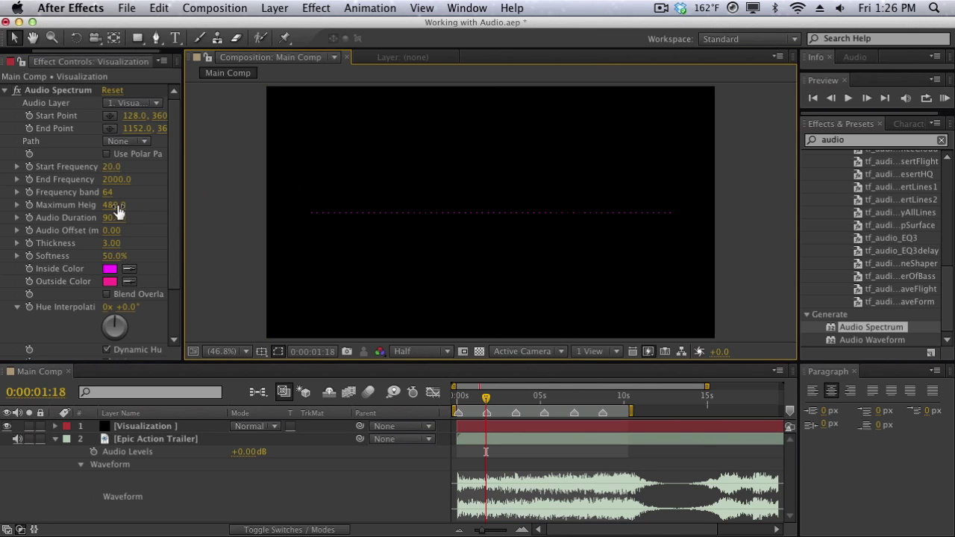
left_click(79, 106)
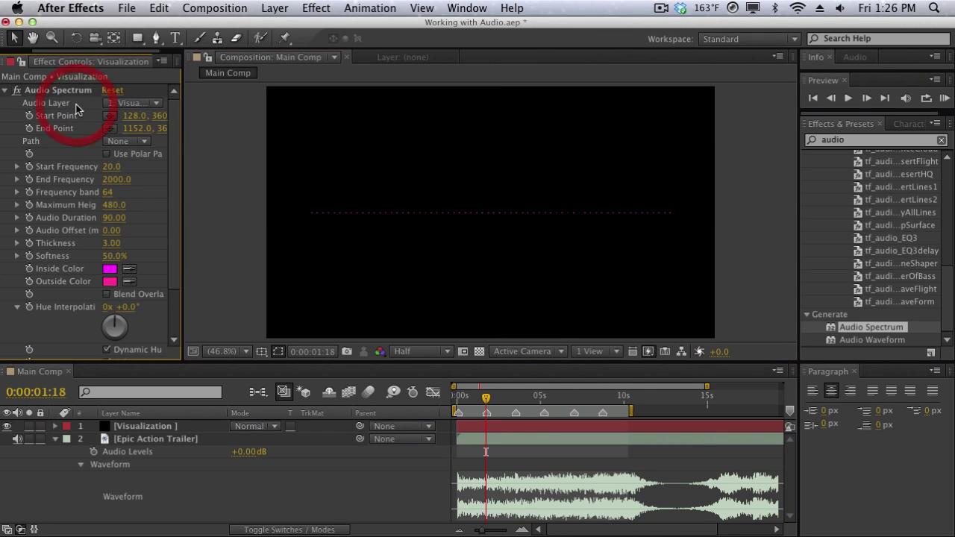
left_click(131, 104)
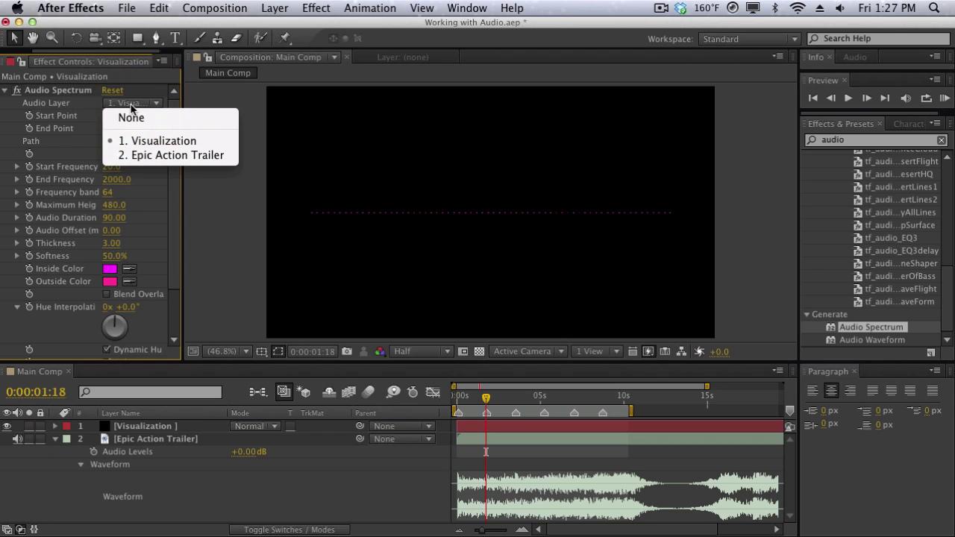
left_click(161, 156)
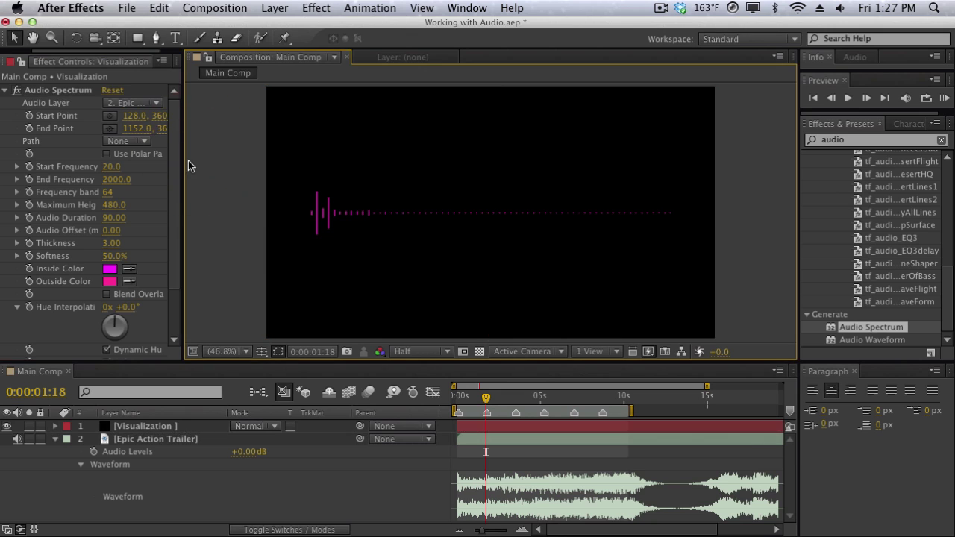
mouse_move(176, 162)
left_mouse_down()
mouse_move(176, 193)
mouse_move(233, 186)
mouse_move(230, 164)
left_mouse_up()
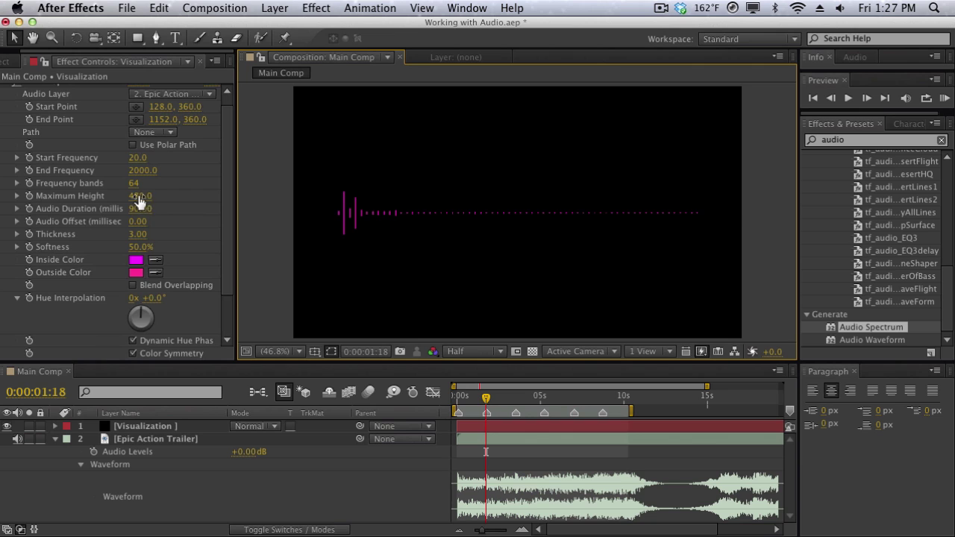
- Set the Audio Spectrum's Maximum Height to 1720 and change its Inside Color to bright light blue
left_click_drag(151, 202, 226, 190)
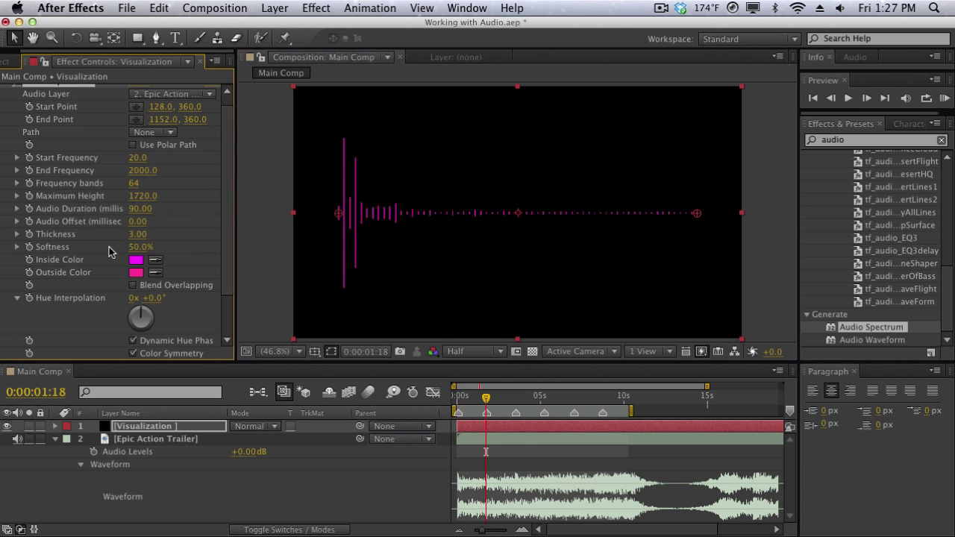
left_click(136, 260)
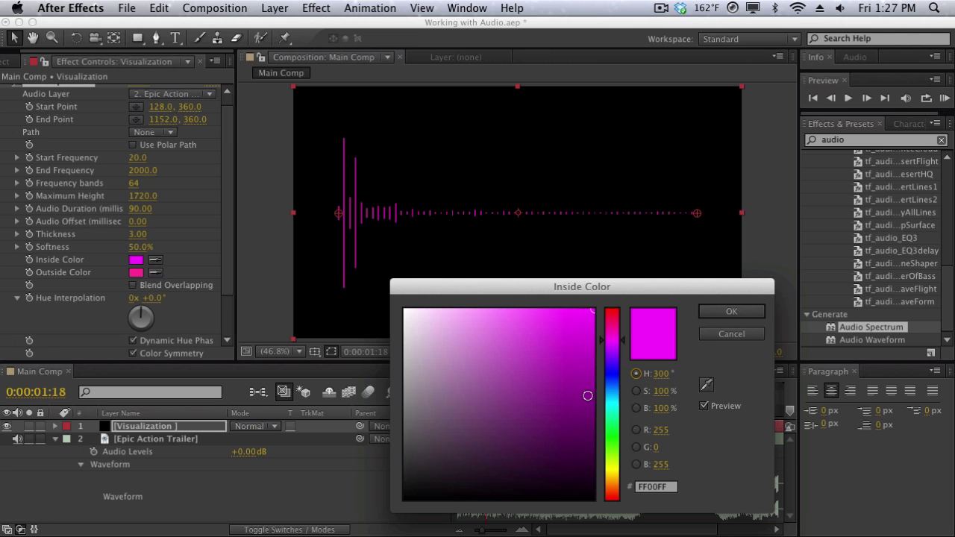
left_click(613, 400)
left_click_drag(612, 400, 613, 395)
key("Return")
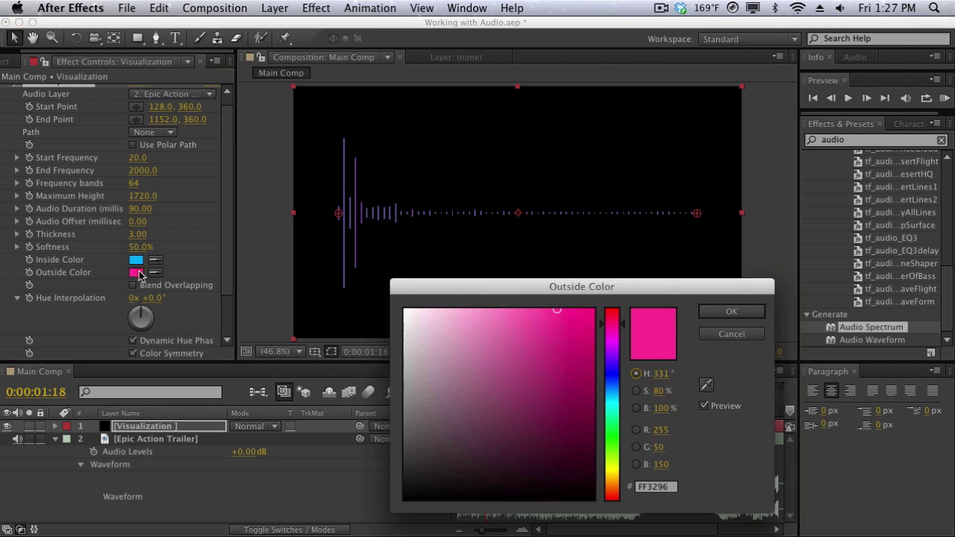
- Change the Audio Spectrum's Outside Color to a medium blue
left_click(136, 273)
left_click_drag(606, 341, 612, 389)
key("Return")
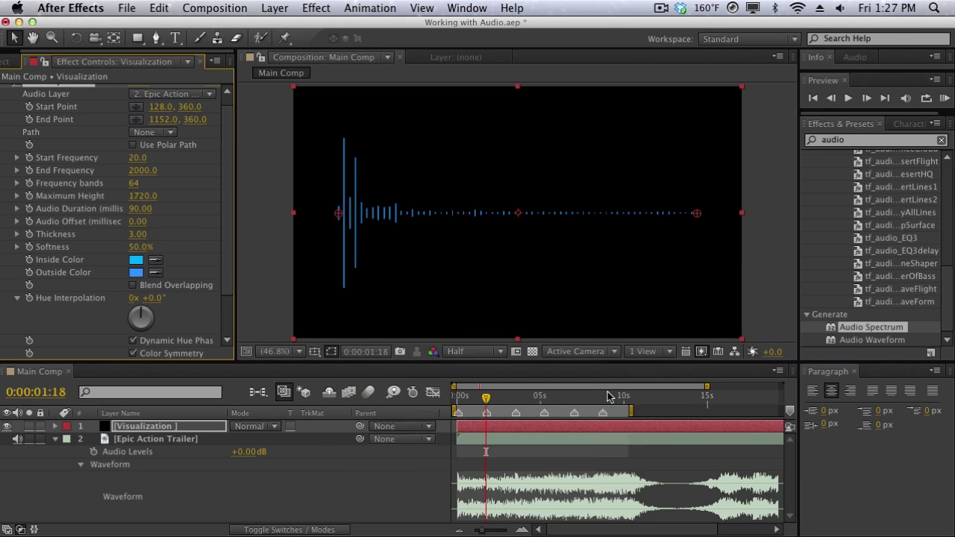
- Deselect the Visualization layer and play a RAM preview of the blue spectrum with the audio
left_click(282, 271)
scroll(155, 282, "down", 3)
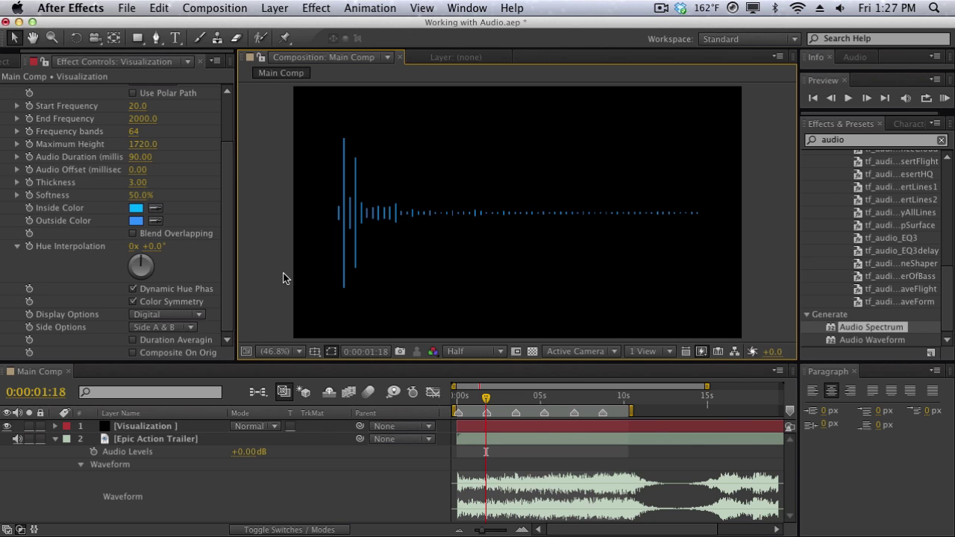
key("KP_0")
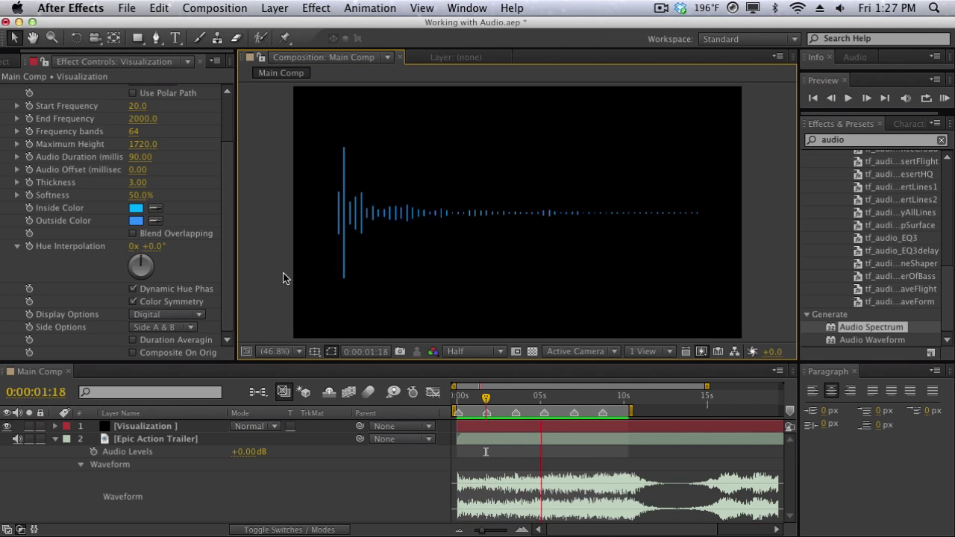
left_click(283, 277)
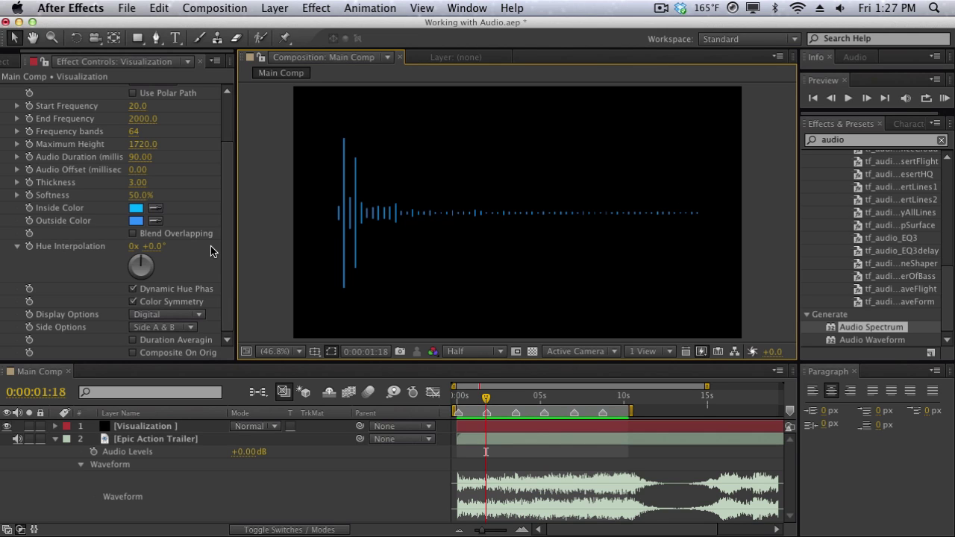
- Try the Analog lines display option for the Audio Spectrum and play a RAM preview of it
left_click(154, 315)
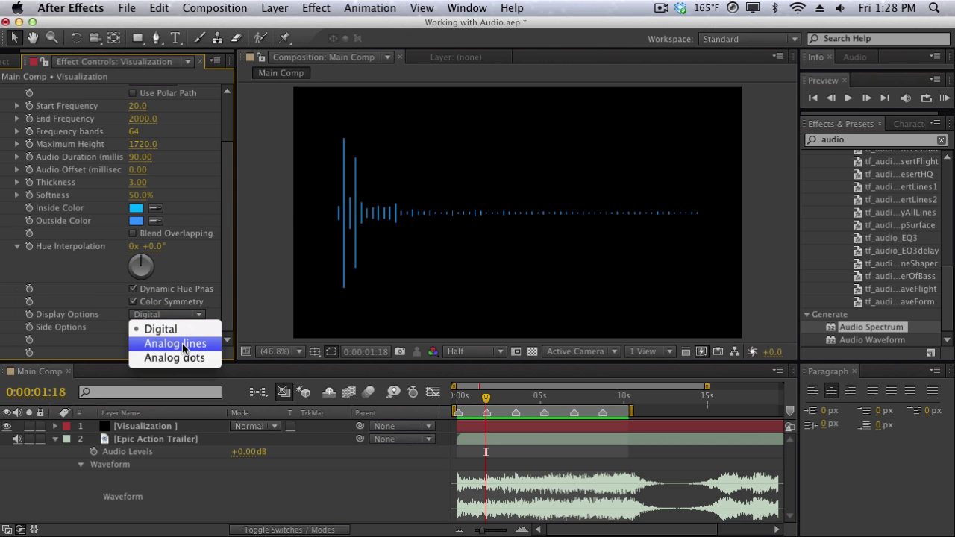
left_click(182, 344)
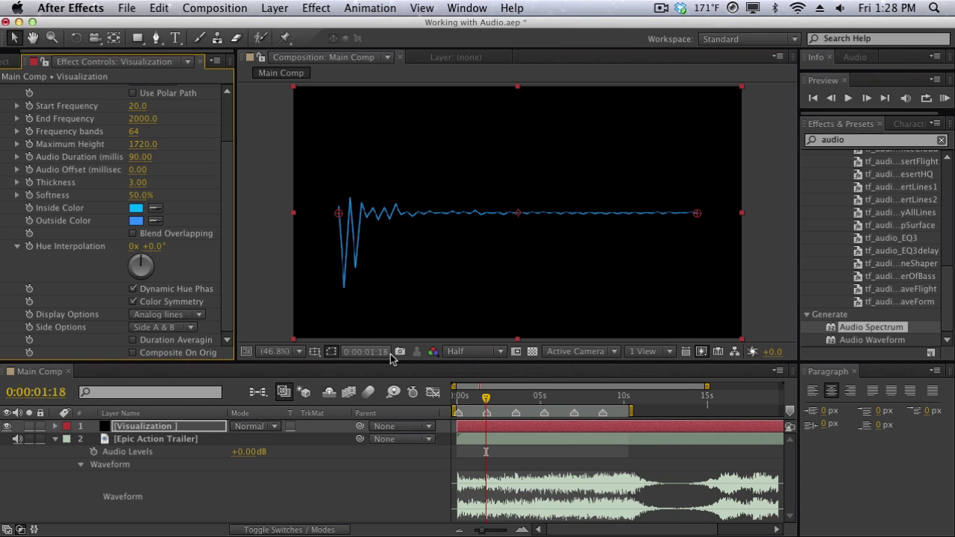
key("KP_0")
left_click(371, 267)
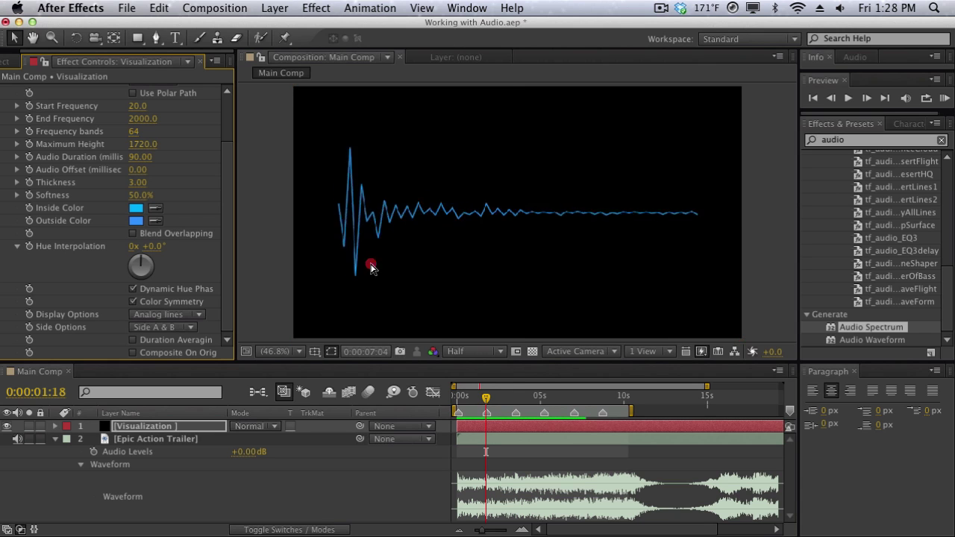
left_click(262, 277)
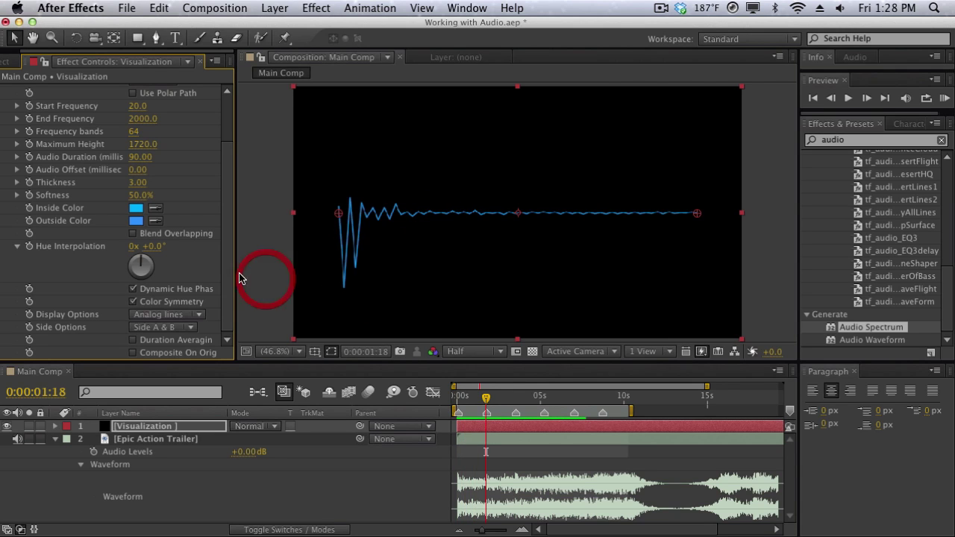
- Set the Audio Spectrum's display option to Analog dots and move the current time to 0:00:06:17
left_click(167, 328)
left_click(166, 358)
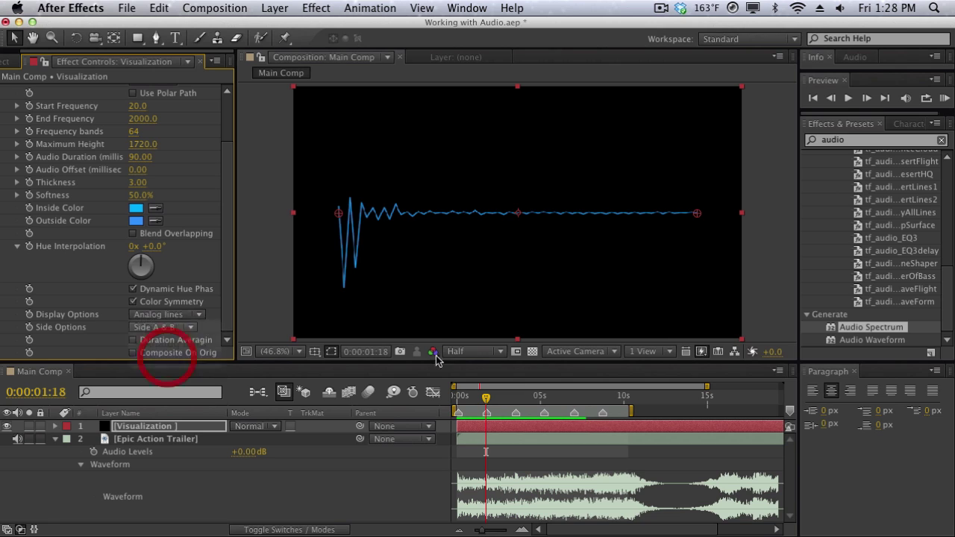
left_click_drag(486, 398, 570, 398)
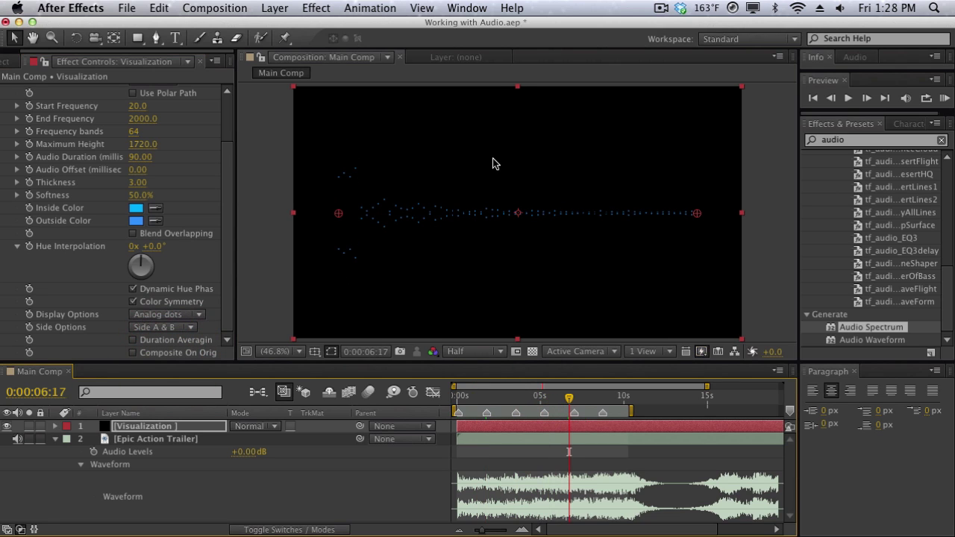